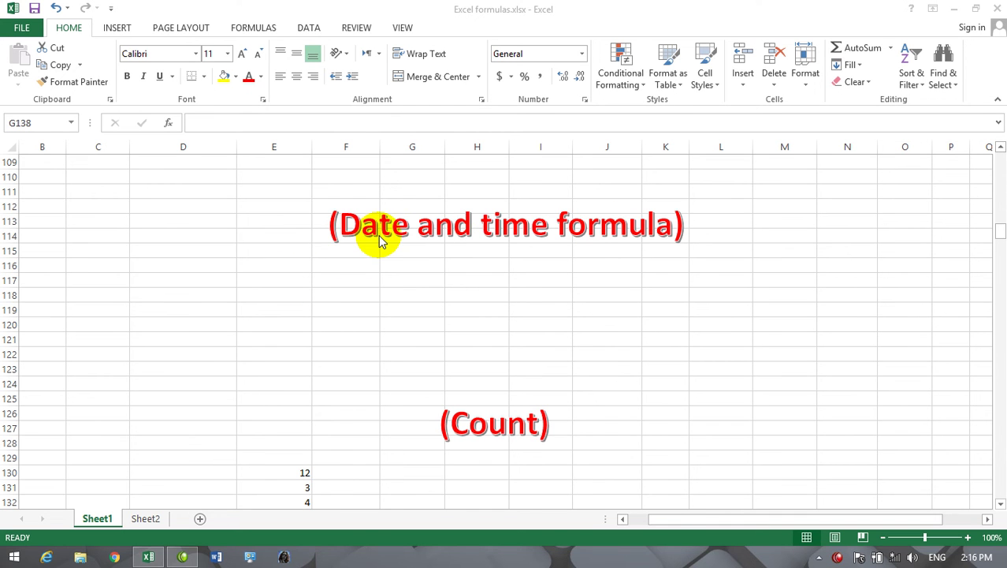
Enter the formula =TIME(2,16,40) in cell G118 under the Date and time formula heading.
{"action": "left_click", "coordinate": [318, 280]}
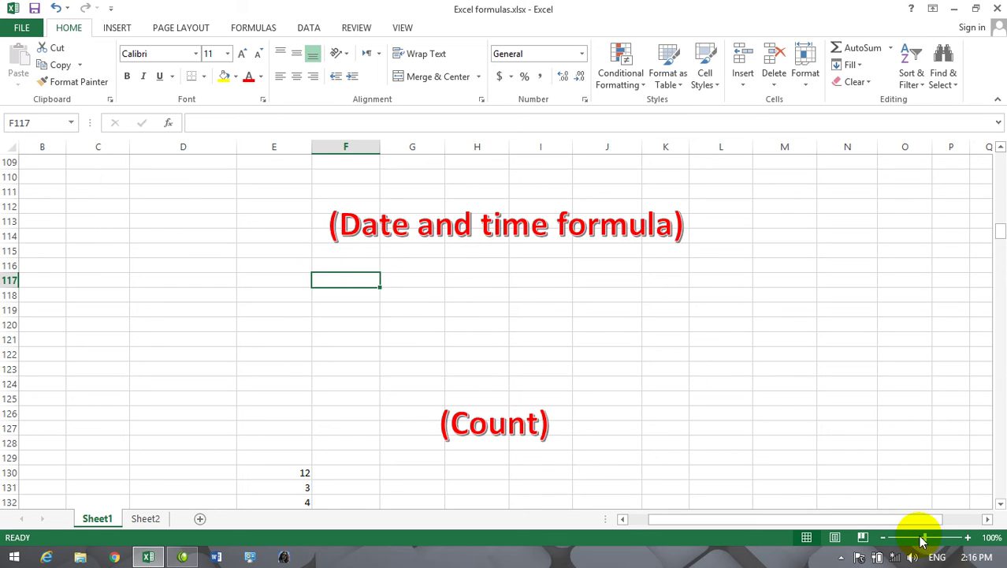
{"action": "left_click_drag", "start_coordinate": [926, 541], "coordinate": [929, 543]}
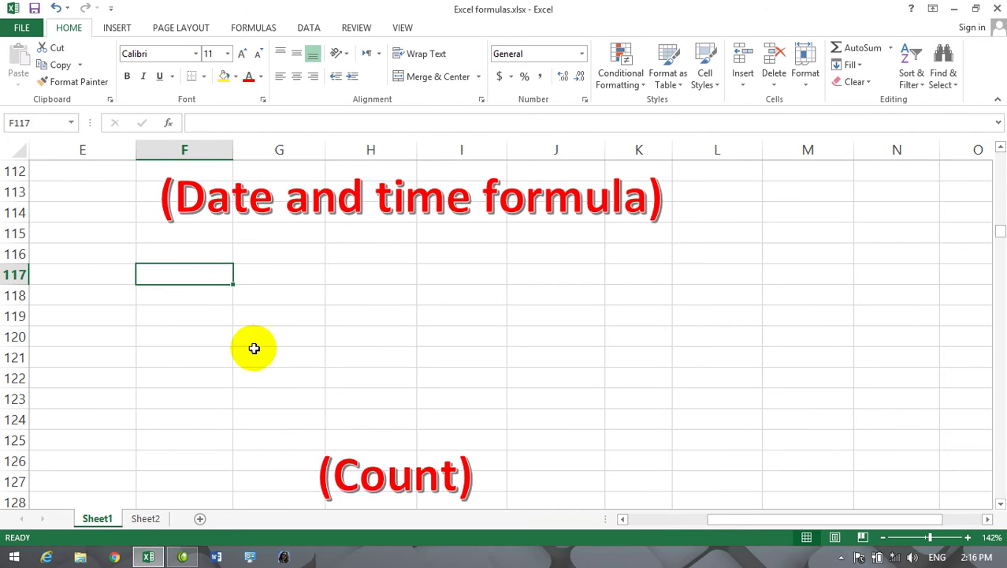
{"action": "left_click", "coordinate": [283, 305]}
{"action": "type", "text": "="}
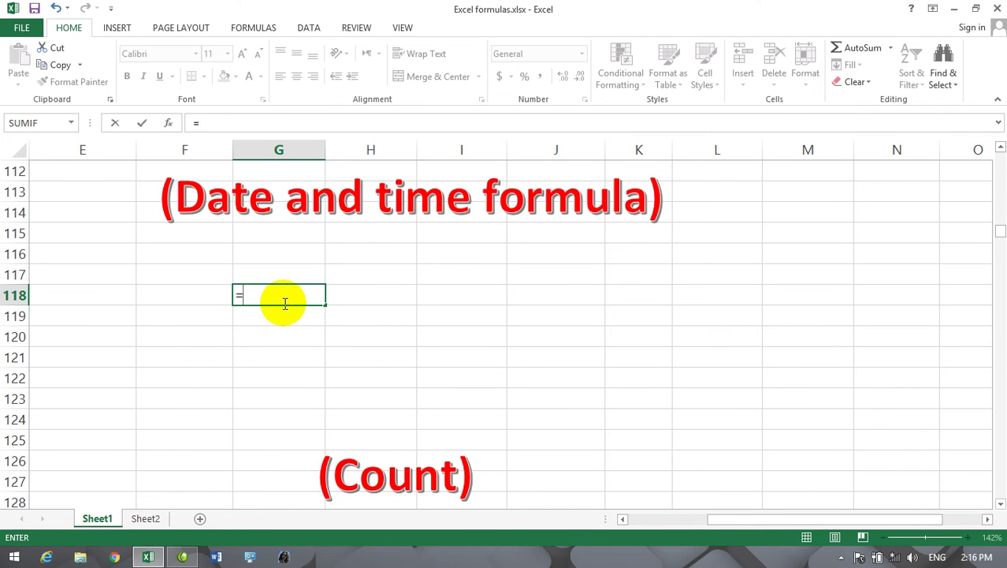
{"action": "type", "text": "time"}
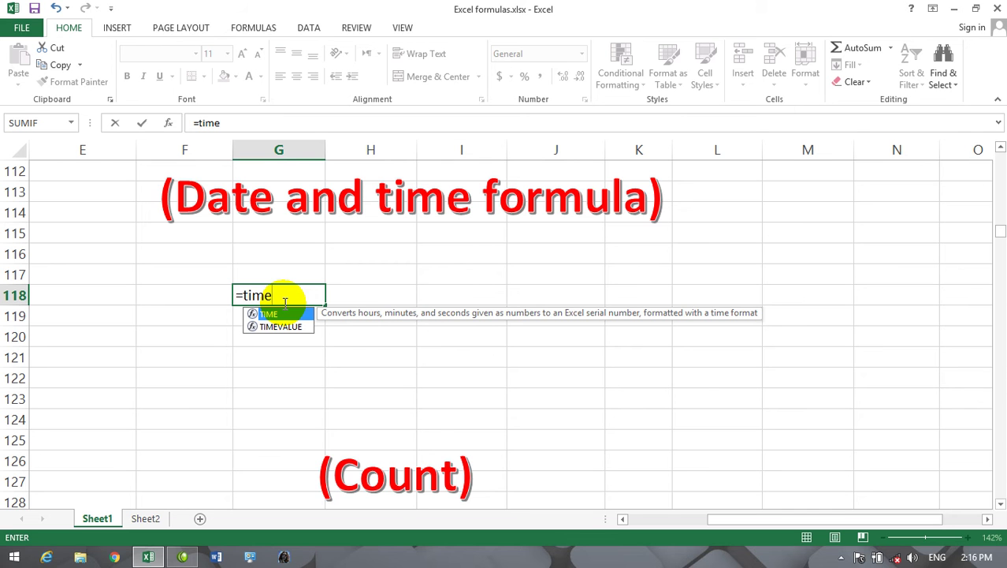
{"action": "type", "text": "("}
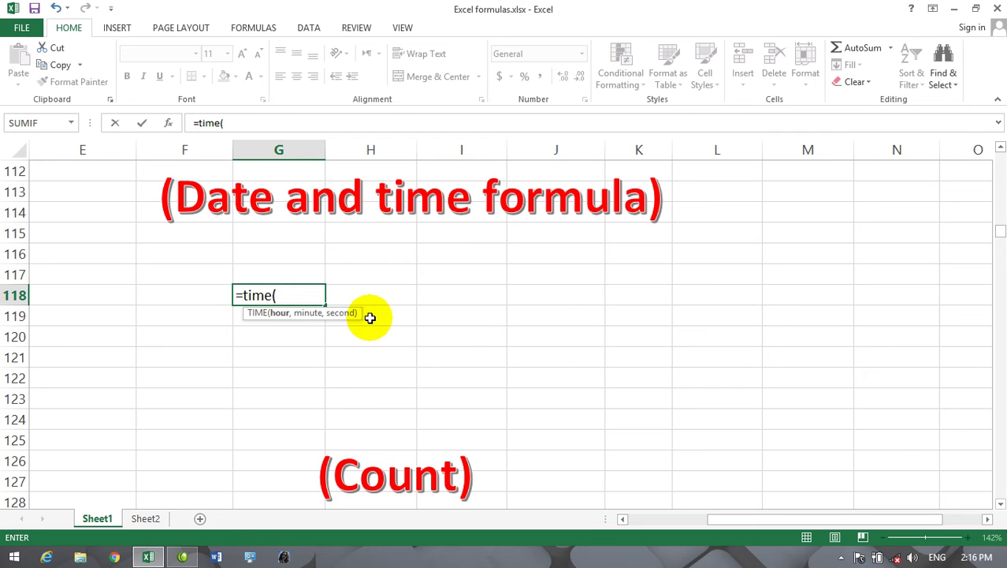
{"action": "mouse_move", "coordinate": [971, 561]}
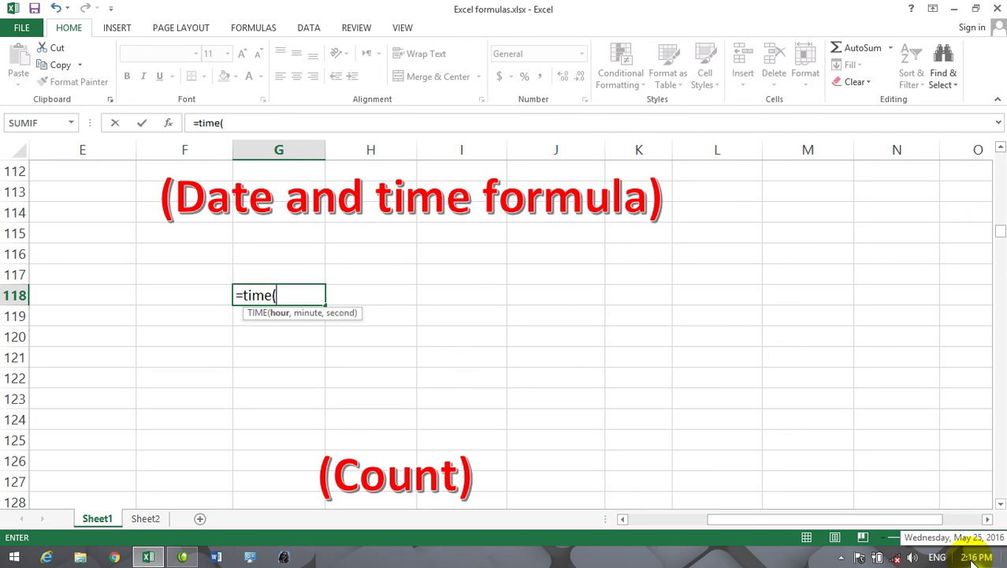
{"action": "type", "text": "2"}
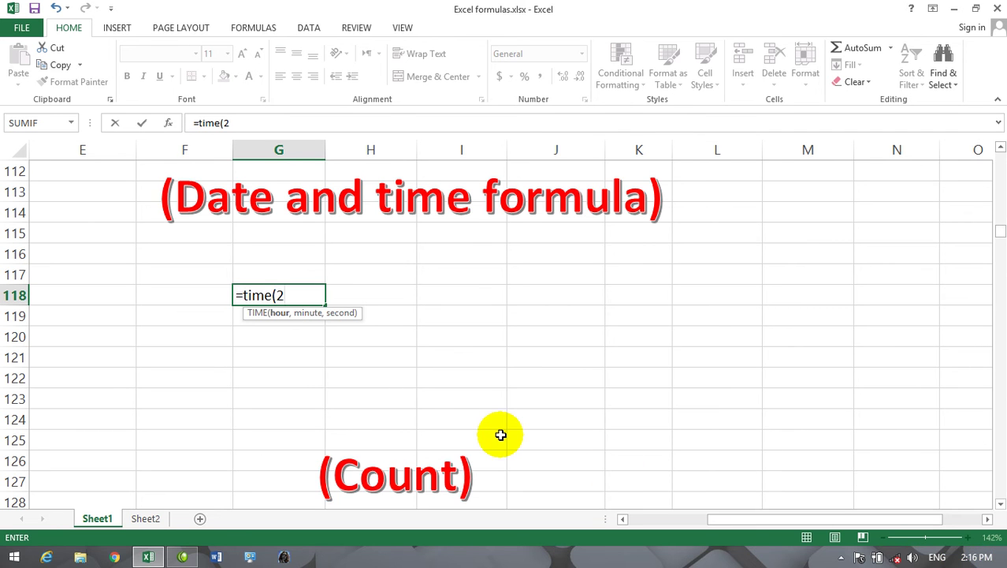
{"action": "type", "text": ",16,"}
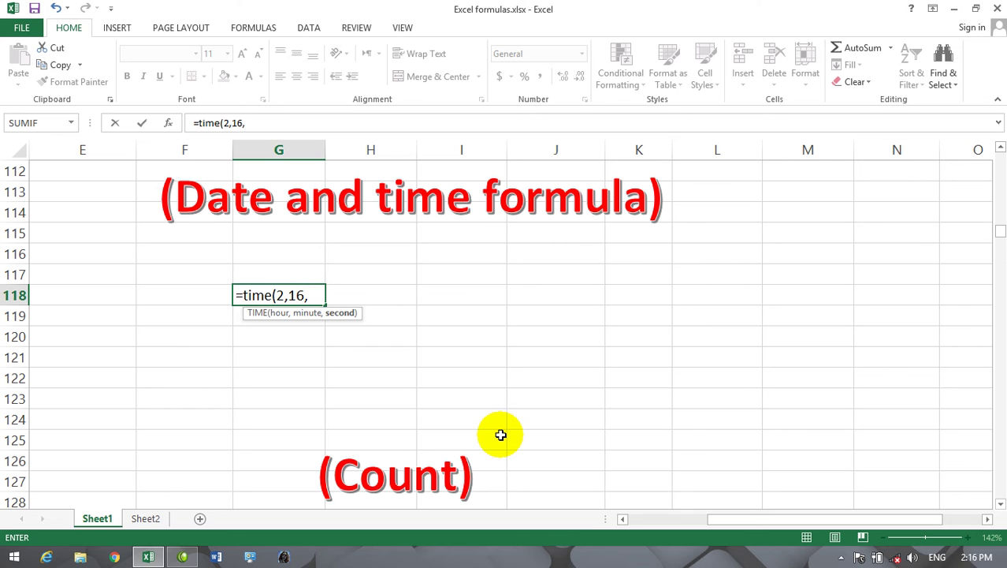
{"action": "type", "text": "40)"}
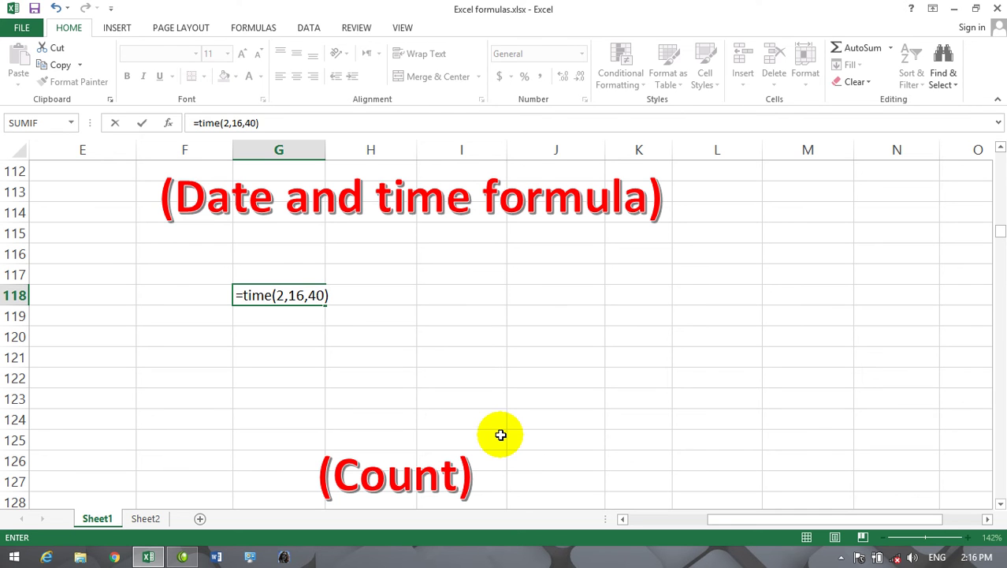
{"action": "key", "text": "Return"}
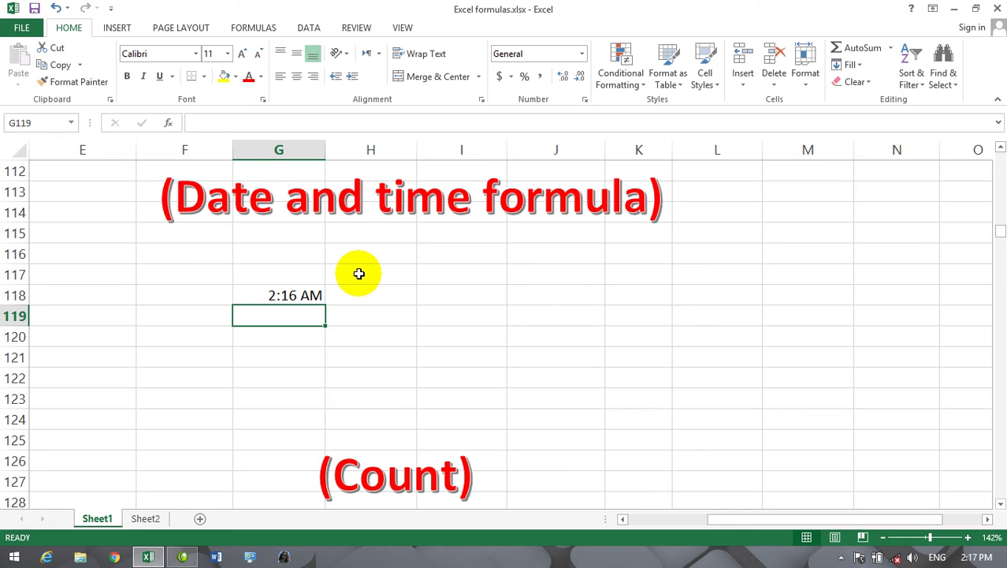
{"action": "left_click", "coordinate": [306, 295]}
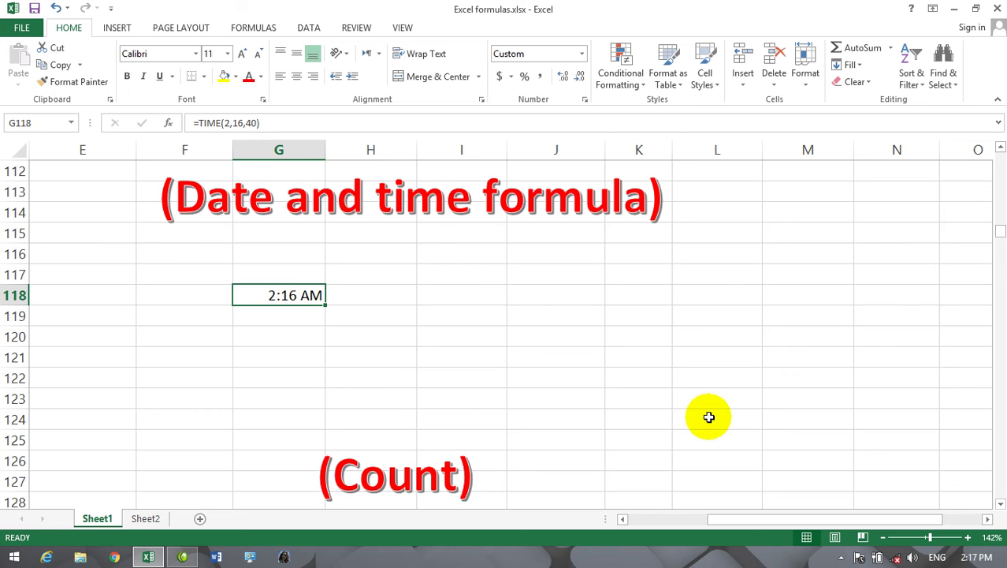
Enter =COUNT(E130:E138) in cell E139, directly below the mixed list of numbers and text in the Count section.
{"action": "left_click_drag", "start_coordinate": [999, 236], "coordinate": [1000, 246]}
{"action": "left_click_drag", "start_coordinate": [825, 517], "coordinate": [788, 522]}
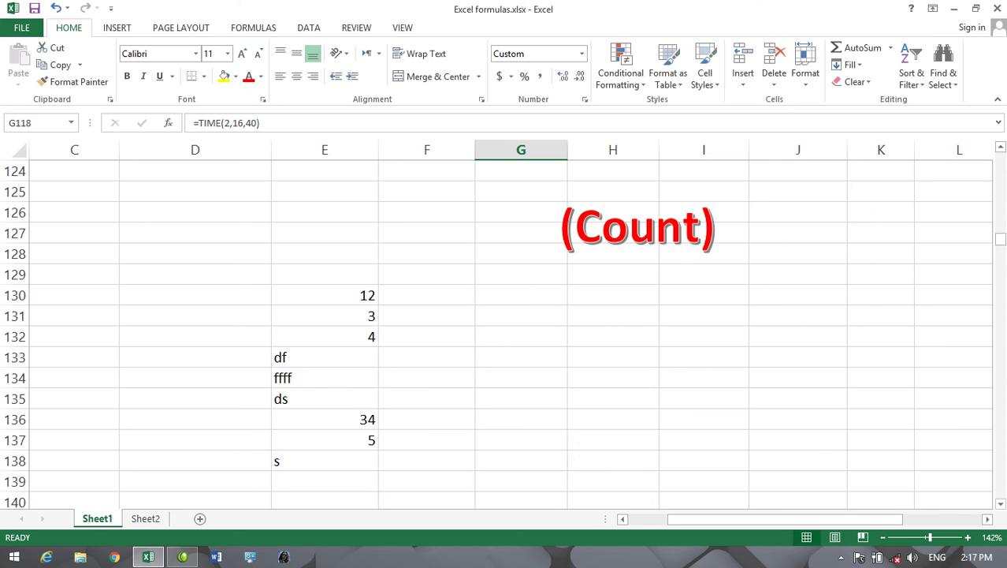
{"action": "left_click_drag", "start_coordinate": [1001, 242], "coordinate": [1002, 240]}
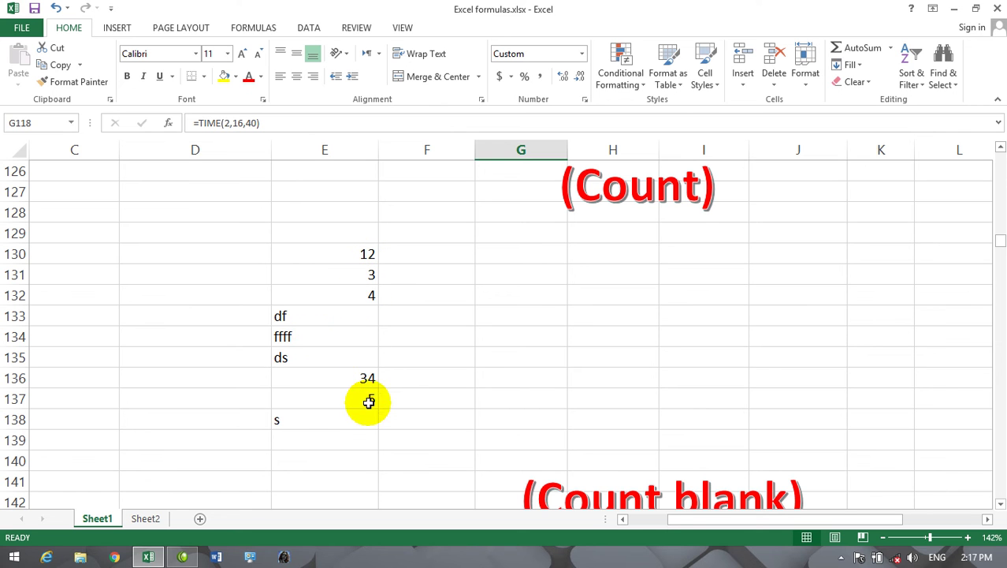
{"action": "left_click", "coordinate": [323, 432]}
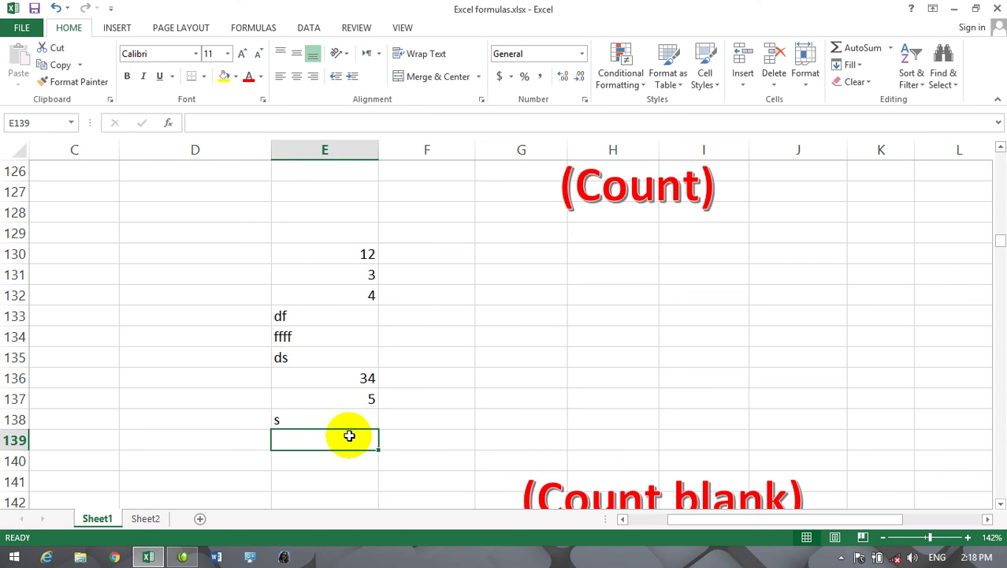
{"action": "type", "text": "="}
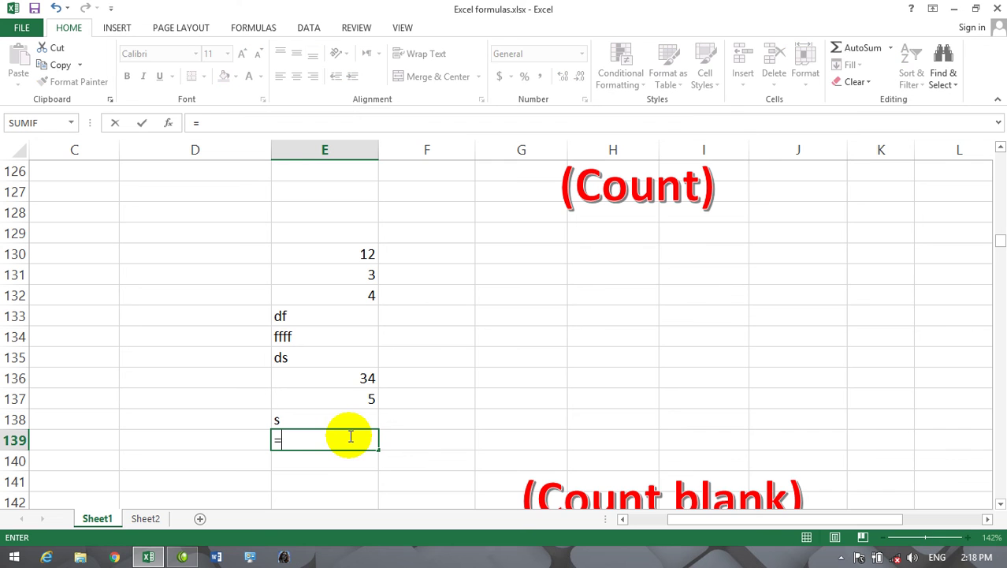
{"action": "type", "text": "con"}
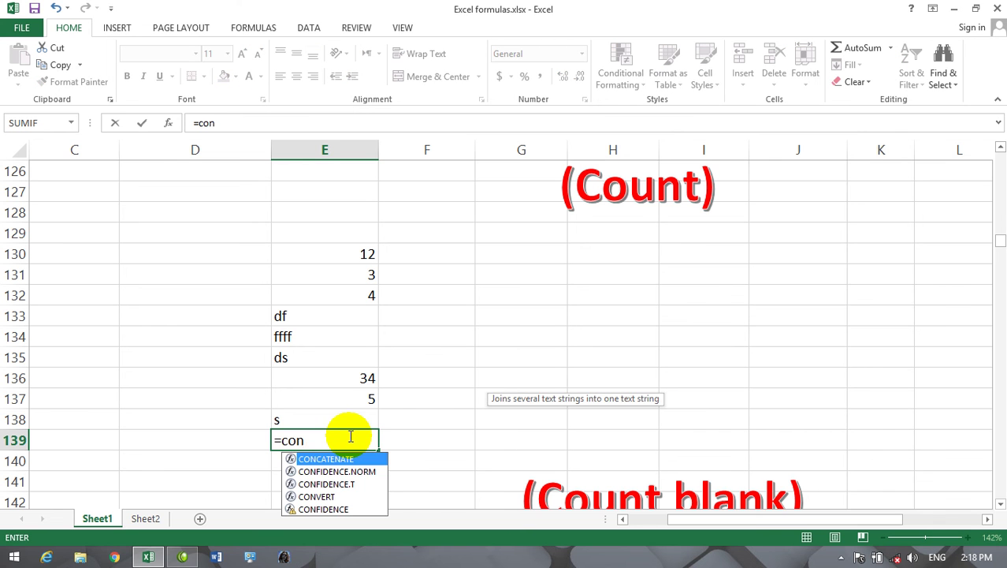
{"action": "key", "text": "BackSpace"}
{"action": "type", "text": "unt"}
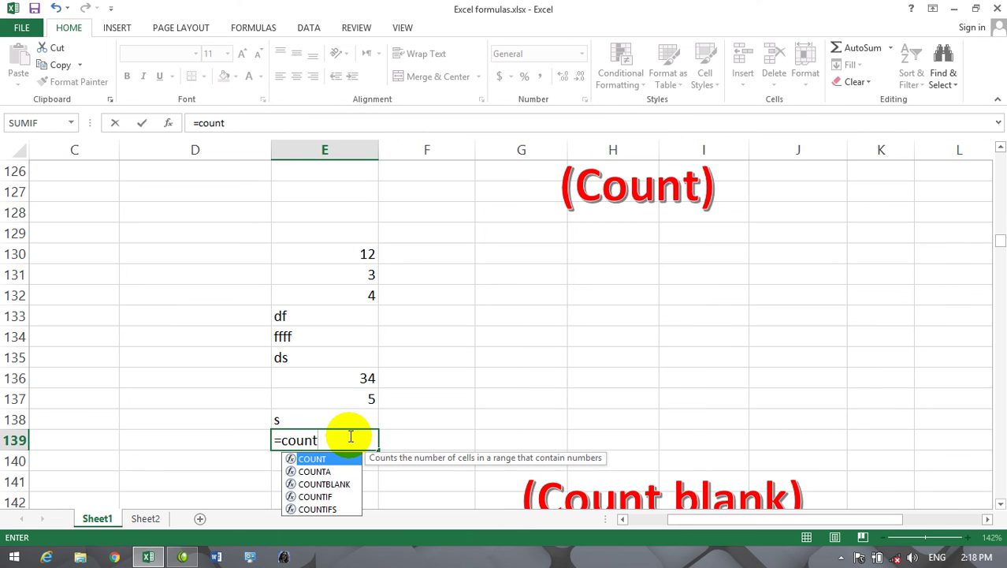
{"action": "type", "text": "("}
{"action": "key", "text": "Up"}
{"action": "key", "text": "Up"}
{"action": "key", "text": "Up"}
{"action": "key", "text": "Up"}
{"action": "key", "text": "Up"}
{"action": "key", "text": "Up"}
{"action": "key", "text": "Up"}
{"action": "key", "text": "Up"}
{"action": "key", "text": "Up"}
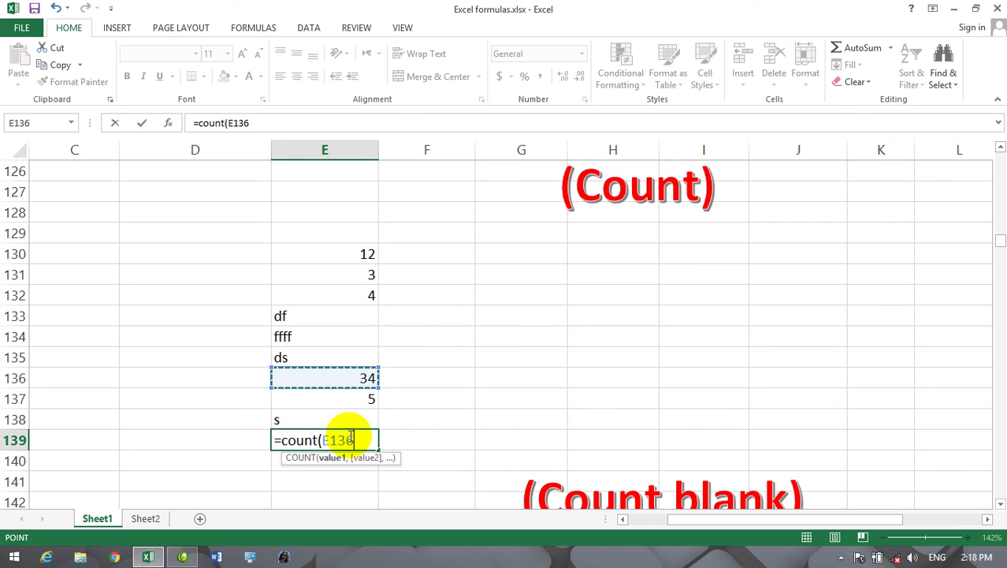
{"action": "key", "text": "shift+Down"}
{"action": "key", "text": "shift+Down"}
{"action": "key", "text": "shift+Down"}
{"action": "key", "text": "shift+Down"}
{"action": "key", "text": "shift+Down"}
{"action": "key", "text": "shift+Down"}
{"action": "key", "text": "shift+Down"}
{"action": "key", "text": "shift+Down"}
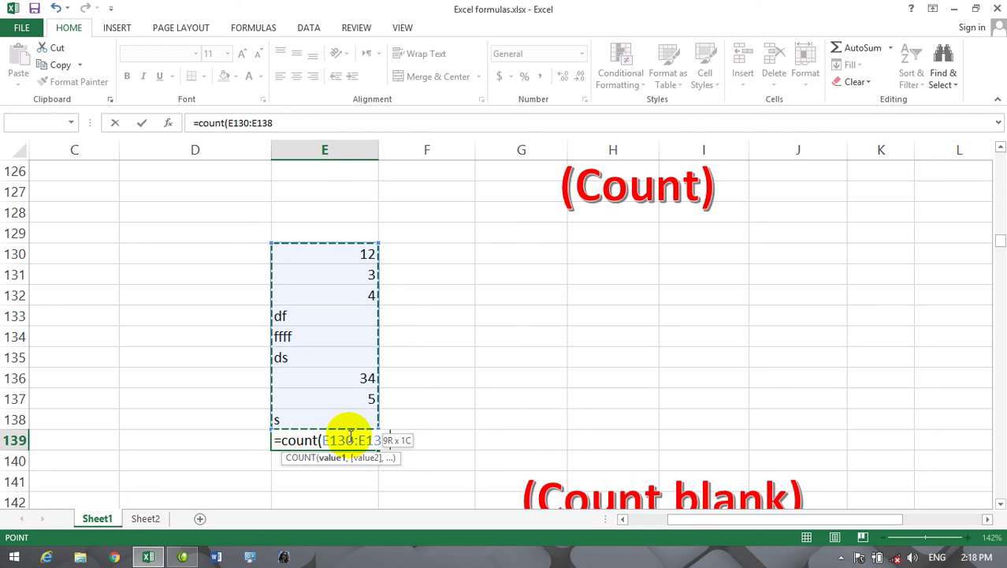
{"action": "type", "text": ")"}
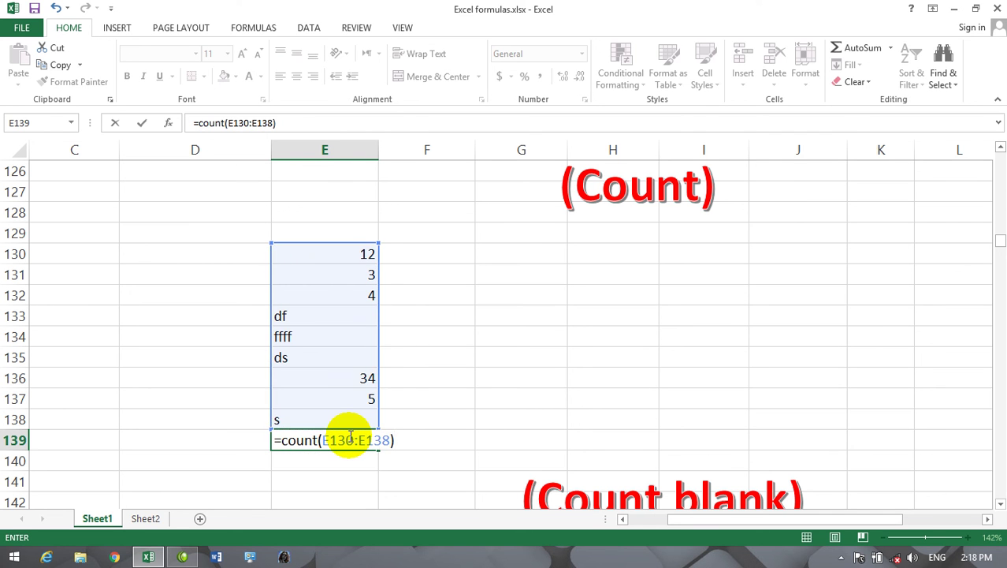
{"action": "key", "text": "Return"}
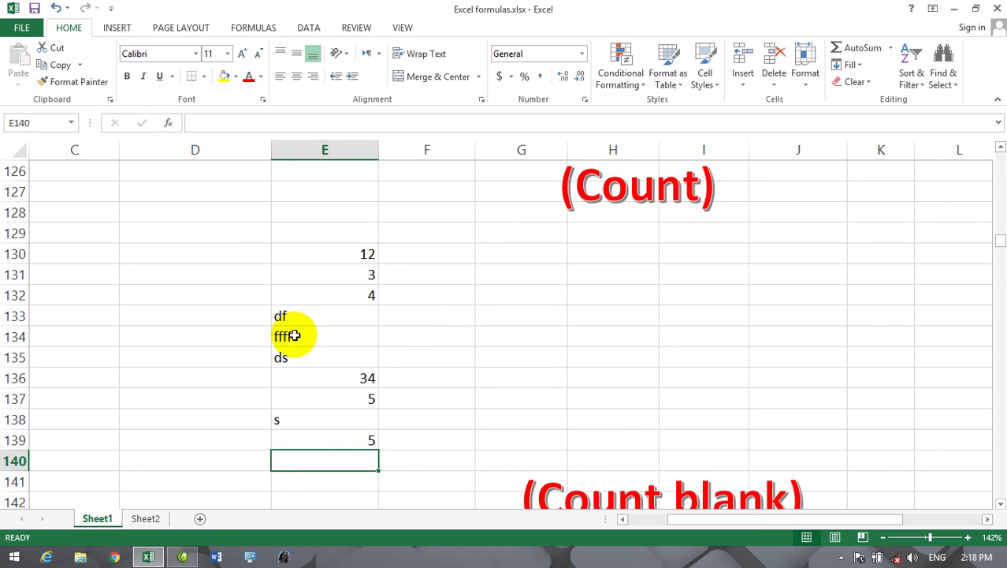
Replace the text in cell E133 with 45 and the text in cell E134 with 33.
{"action": "left_click", "coordinate": [291, 420]}
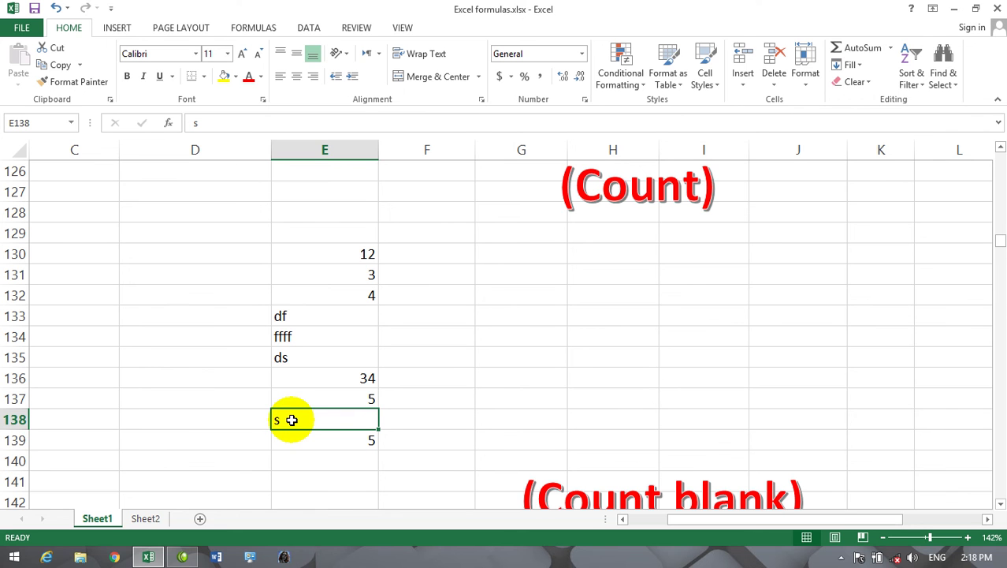
{"action": "left_click", "coordinate": [357, 316]}
{"action": "key", "text": "BackSpace"}
{"action": "type", "text": "45"}
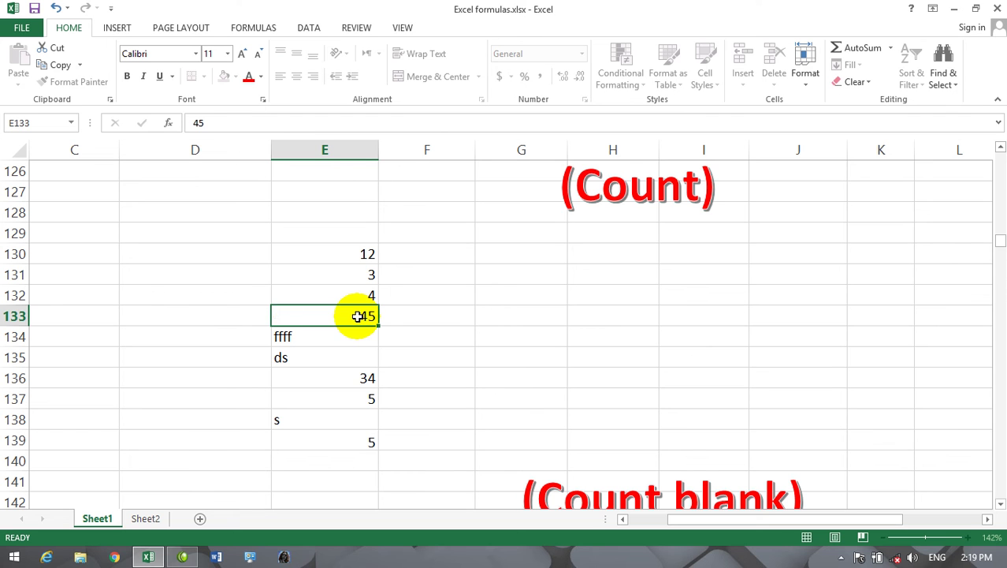
{"action": "key", "text": "Return"}
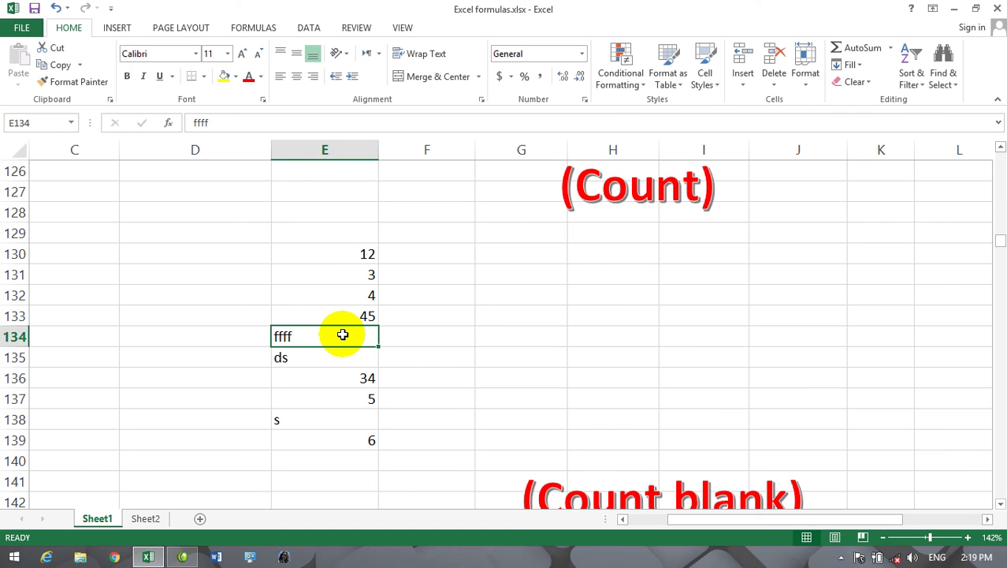
{"action": "key", "text": "BackSpace"}
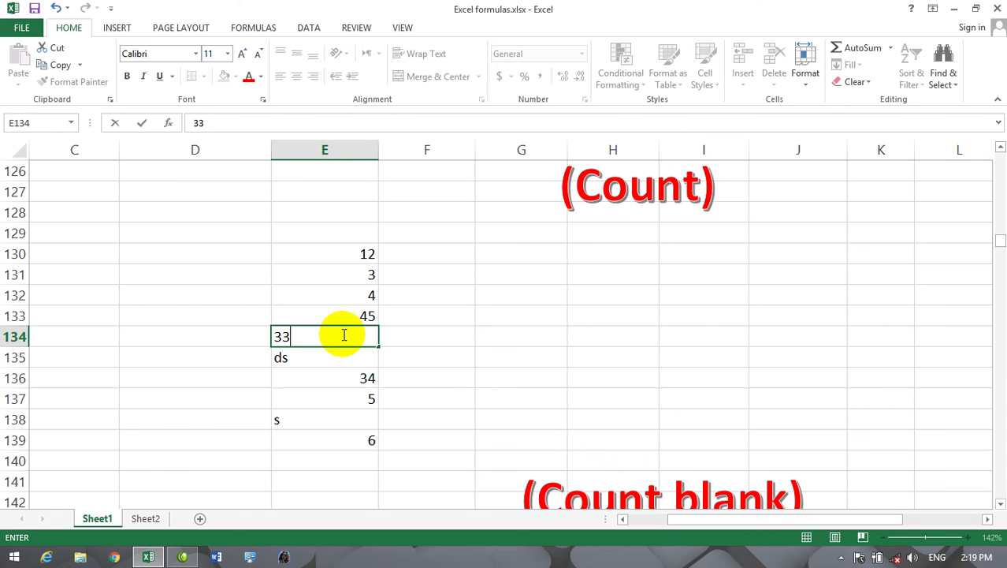
{"action": "type", "text": "33"}
{"action": "key", "text": "Return"}
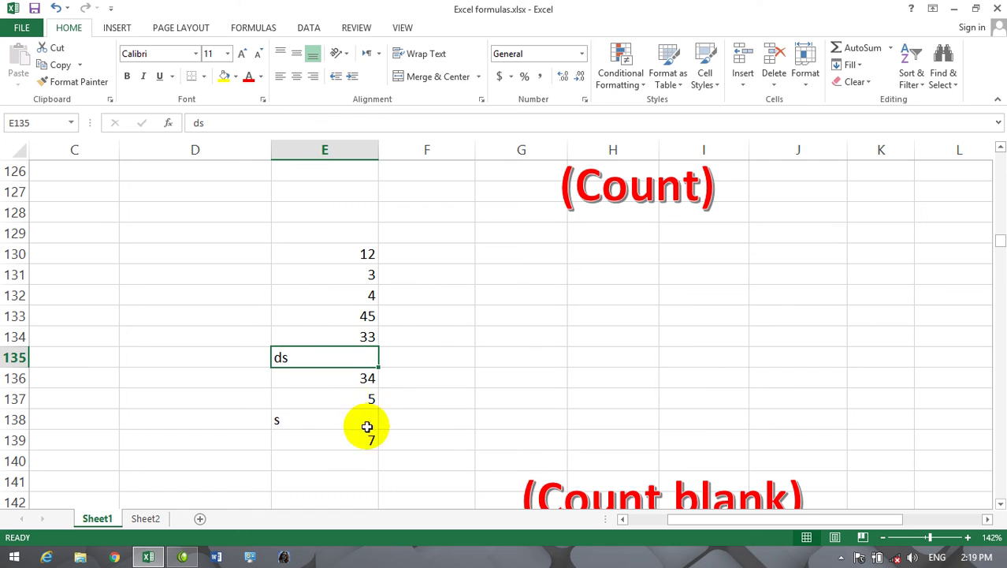
Replace the numbers at the start of the list with text: dd in E132 and ff3 in both E131 and E130.
{"action": "left_click", "coordinate": [360, 288]}
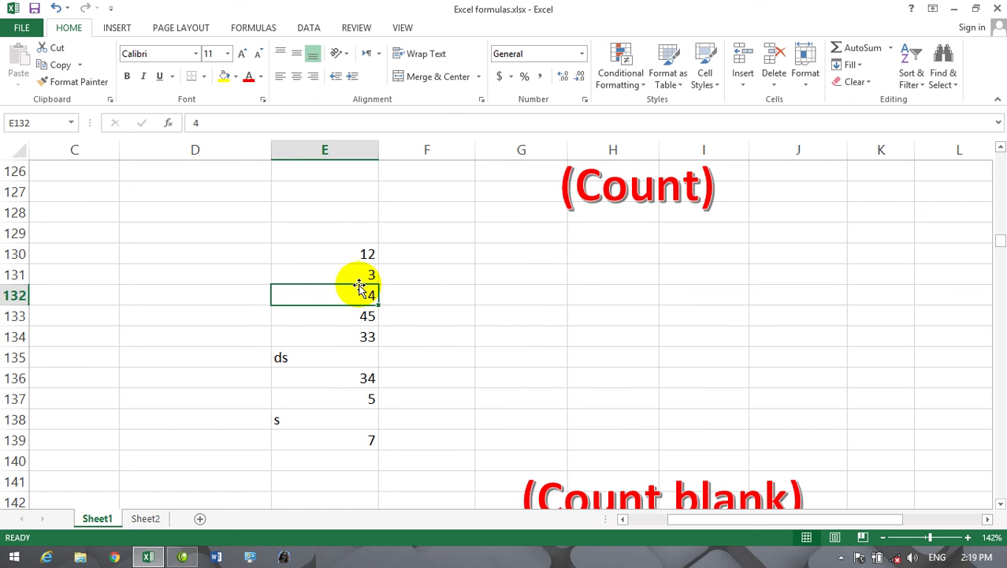
{"action": "type", "text": "dd"}
{"action": "double_click", "coordinate": [360, 273]}
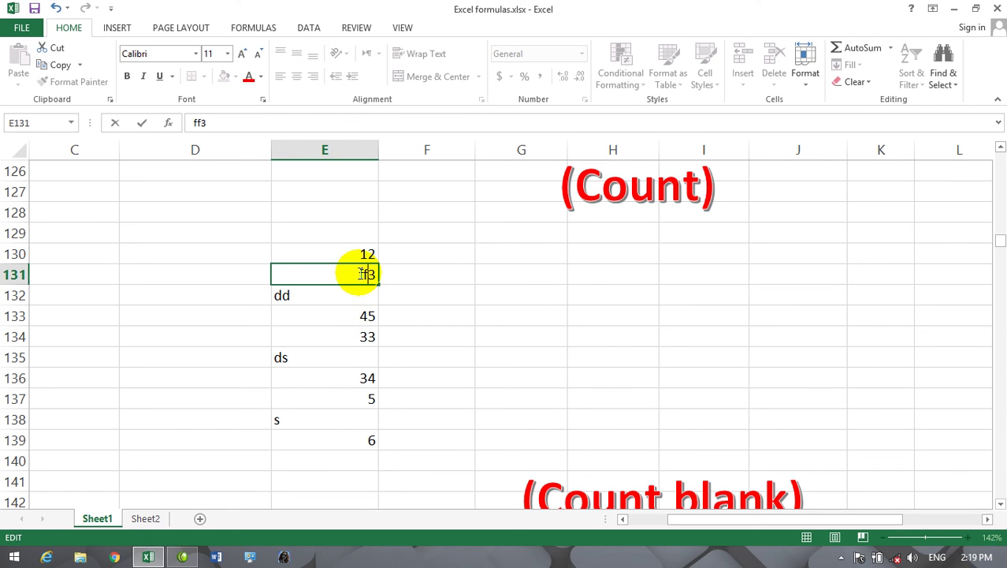
{"action": "left_click", "coordinate": [364, 253]}
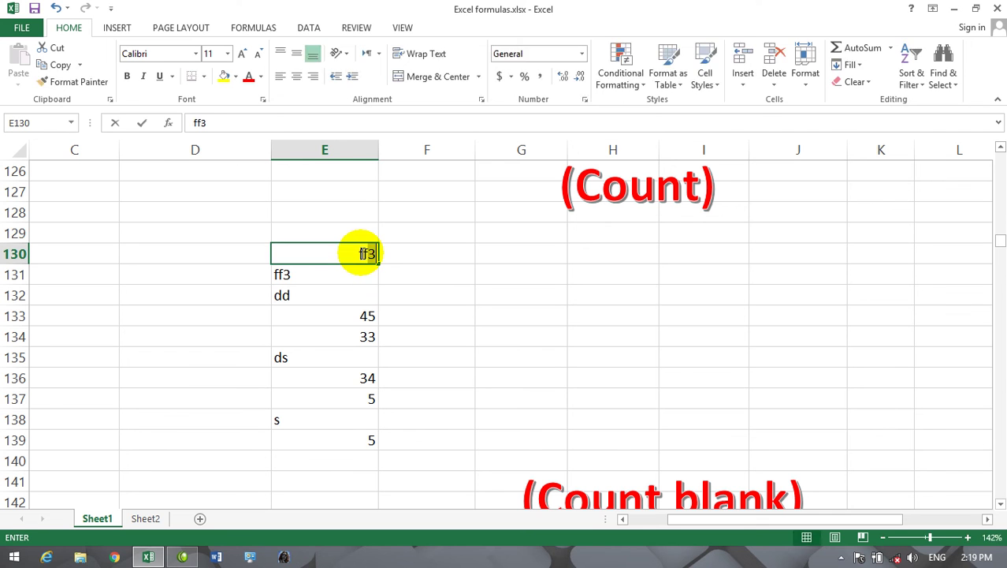
{"action": "type", "text": "ff3"}
{"action": "left_click", "coordinate": [420, 311]}
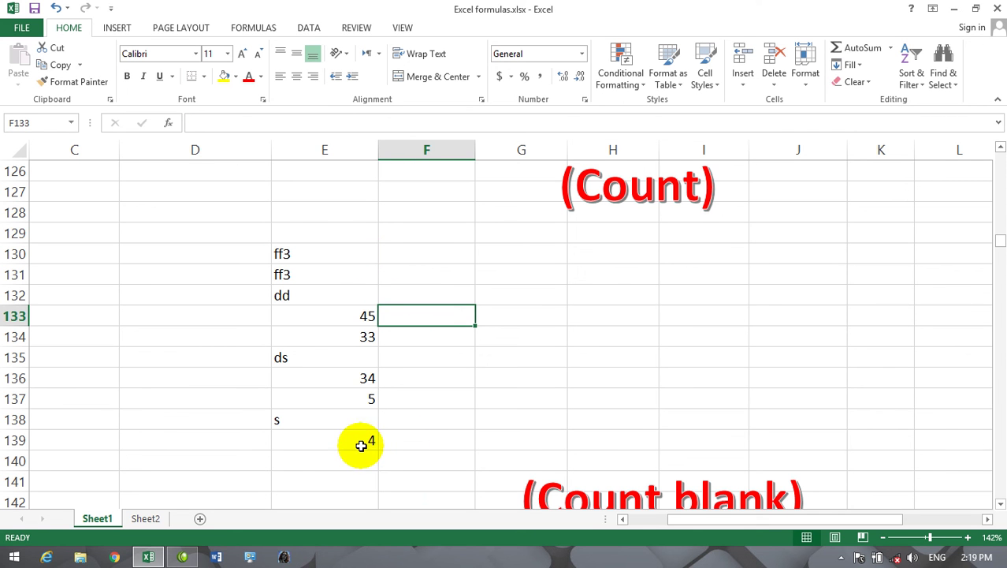